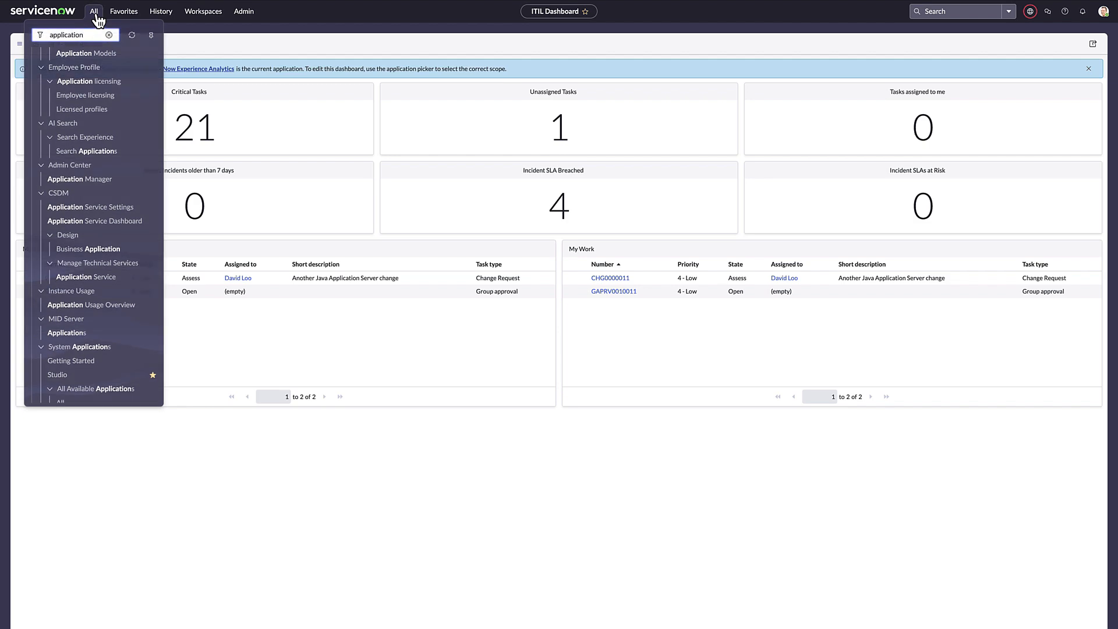
Find and open the Application Manager, and go from it to the ServiceNow Store
type("manager")
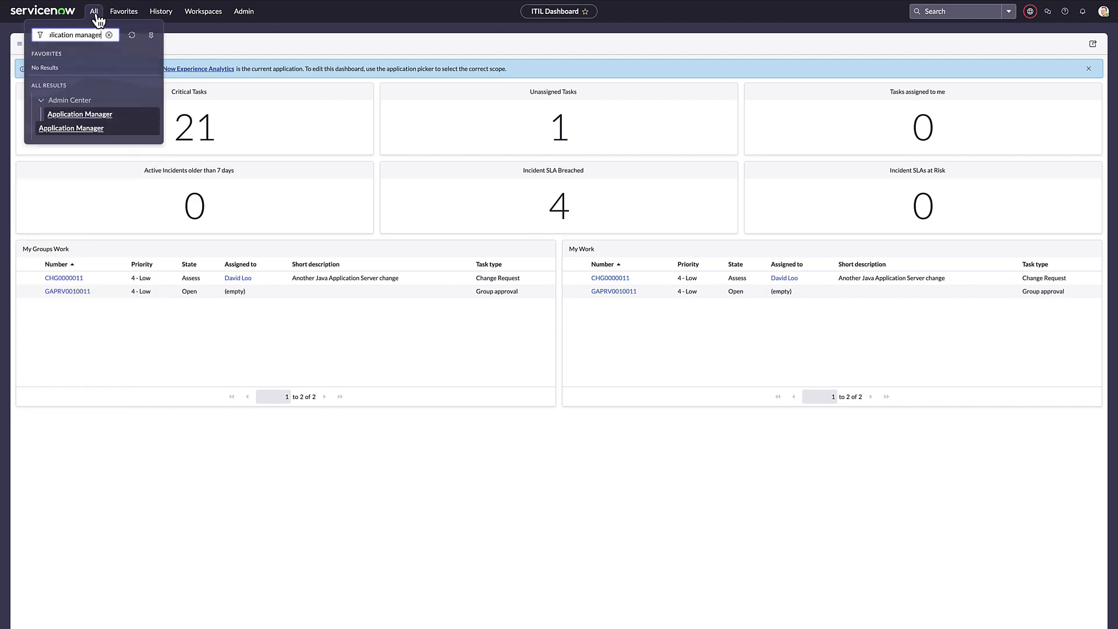
left_click(78, 117)
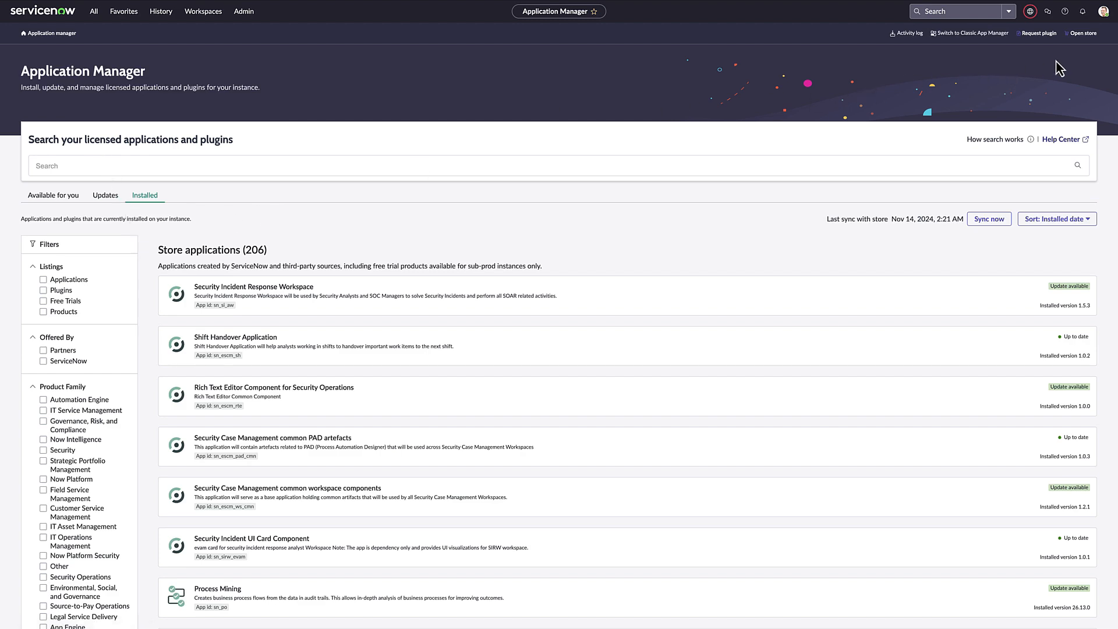
left_click(1078, 35)
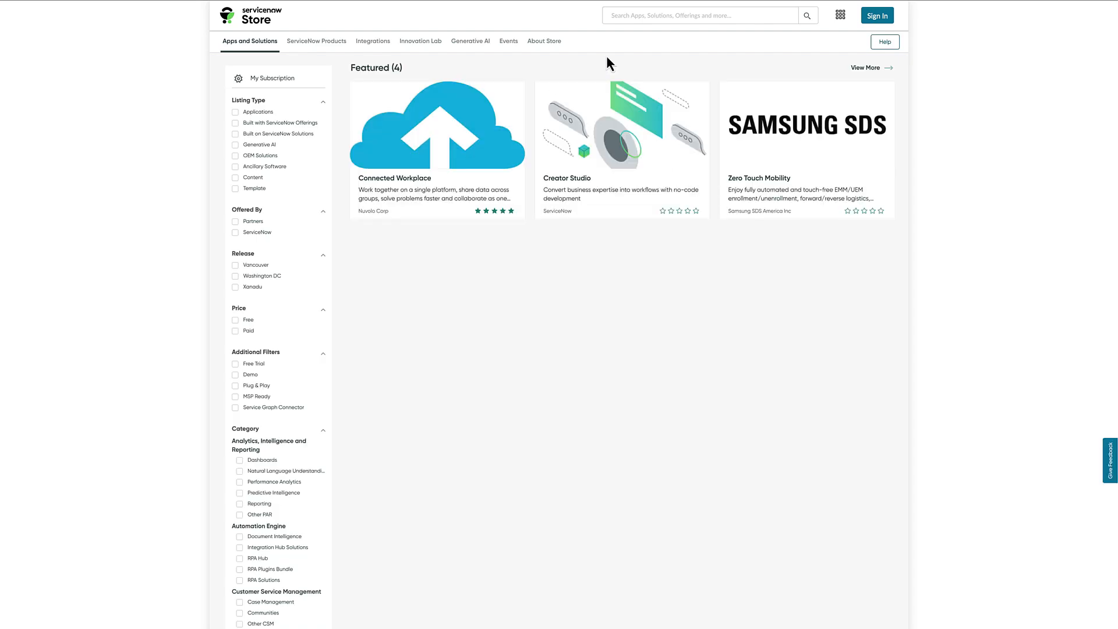
Search the ServiceNow Store for CyberArk and open the Cyberark-EPM-Plugin-Manual-Request listing
left_click(659, 16)
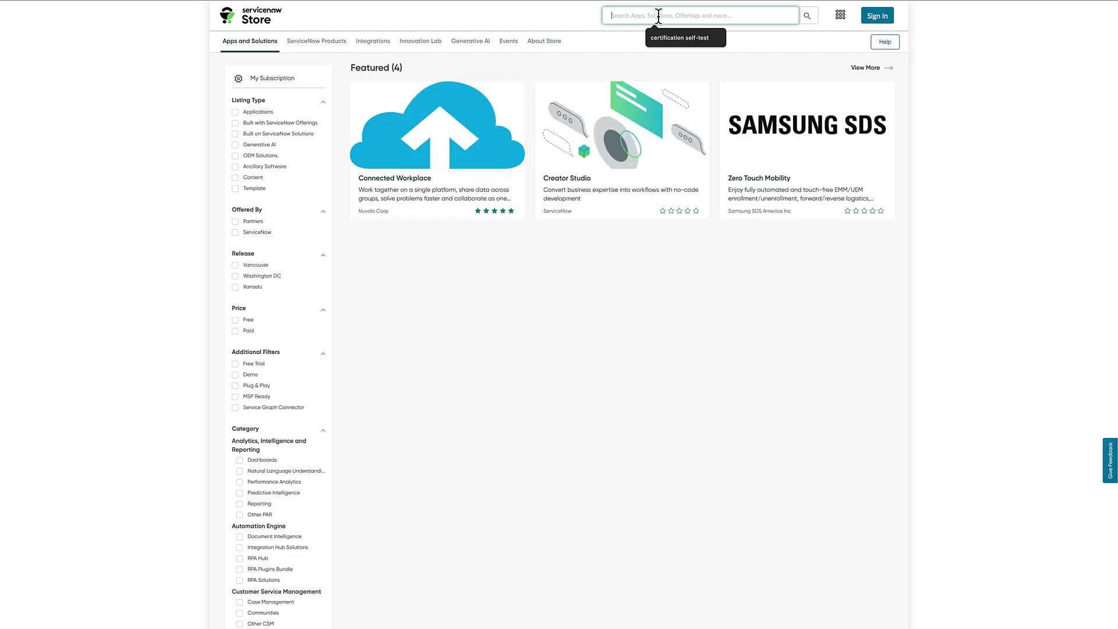
type("CyberArk")
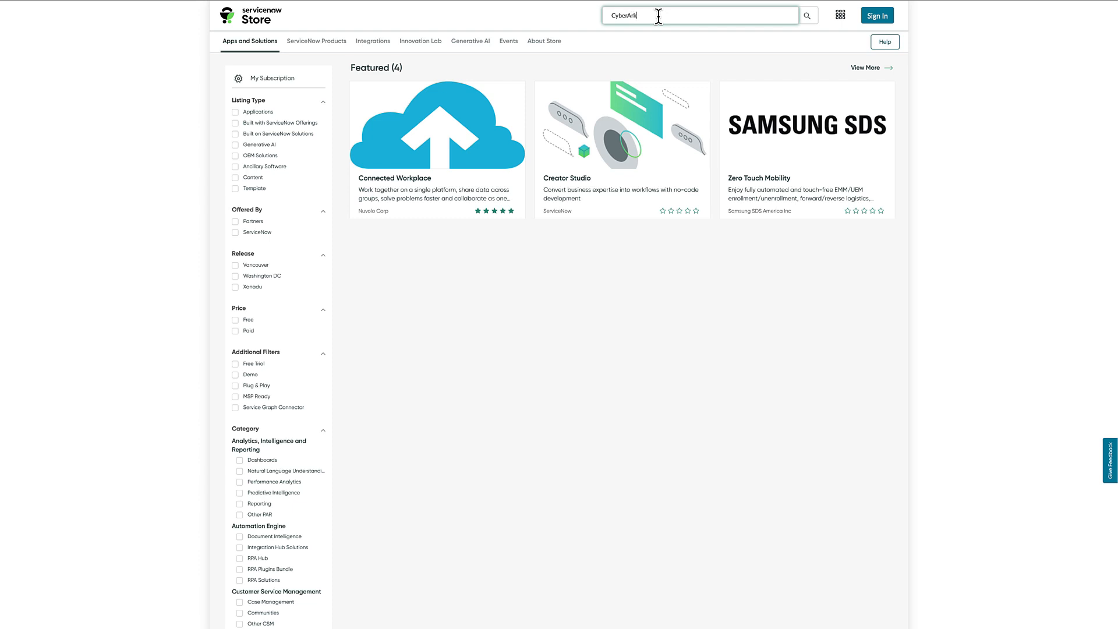
key("Return")
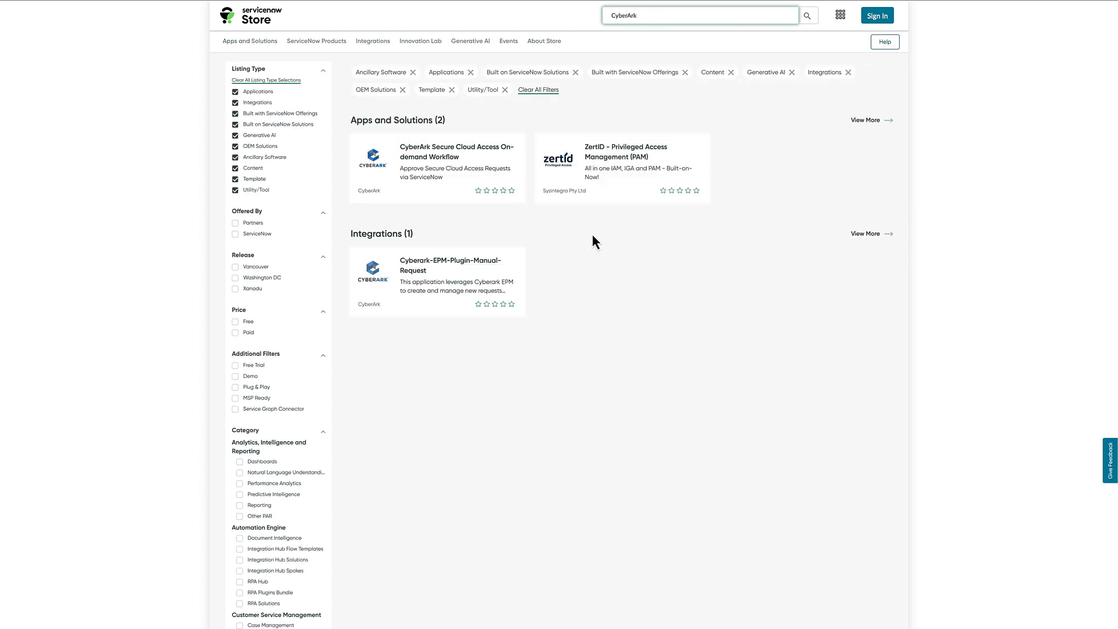
left_click(441, 263)
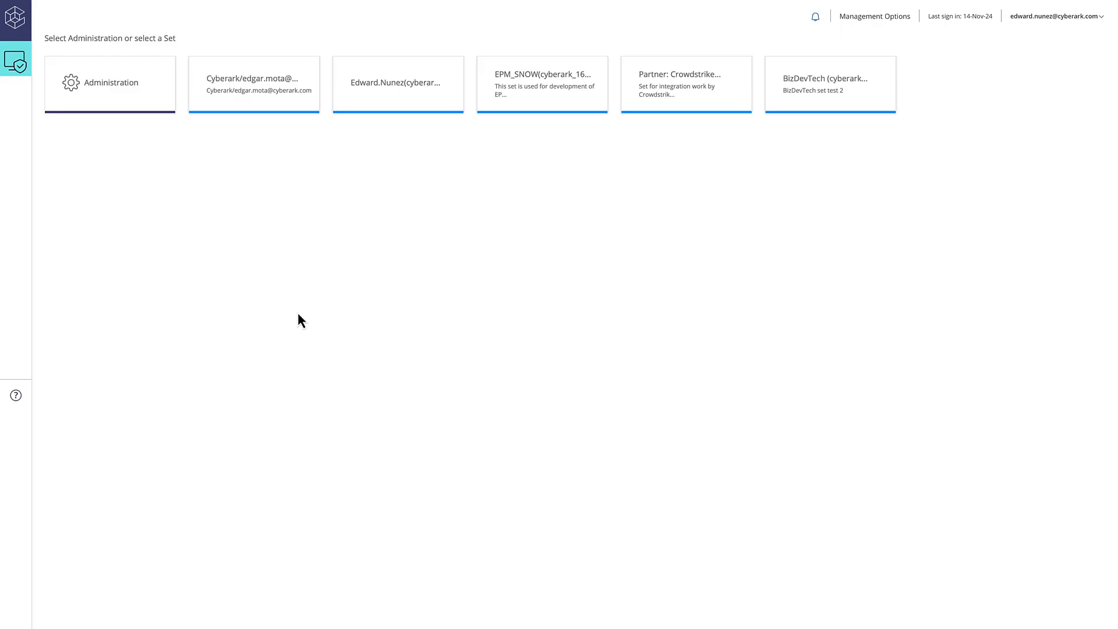
Switch to the CyberArk EPM console's Administration area, start creating a user and enter the user's e-mail address
left_click(118, 91)
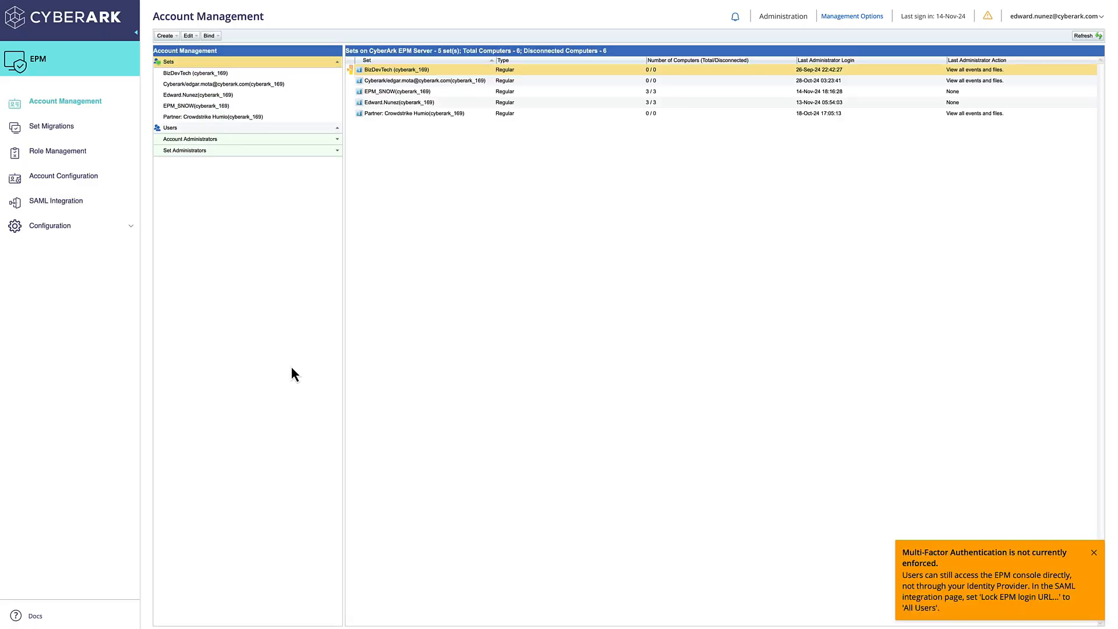
left_click(171, 37)
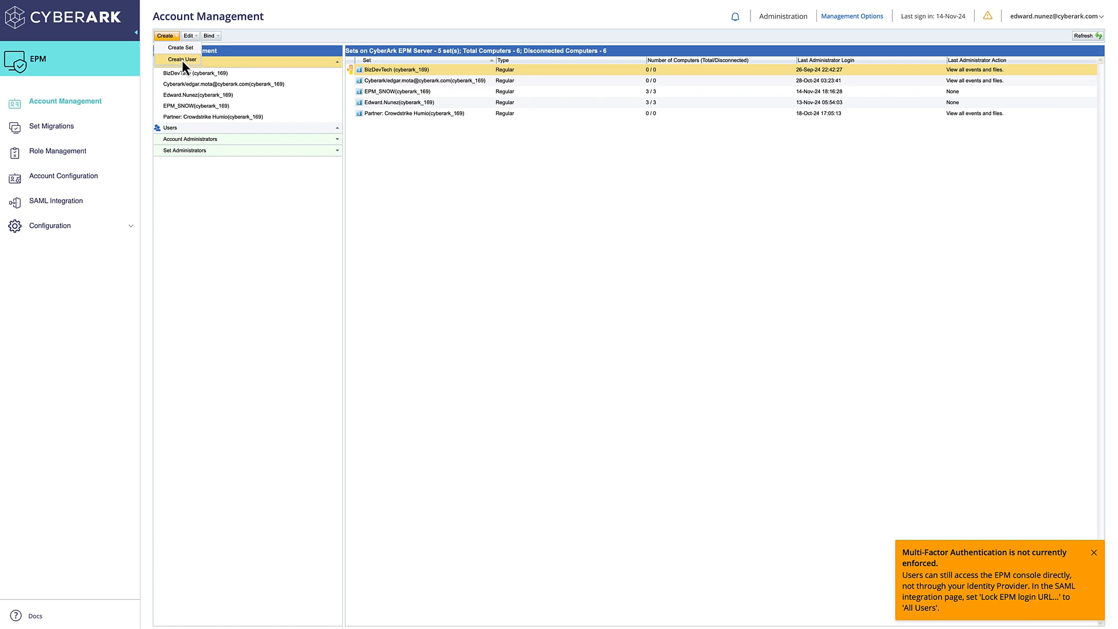
left_click(181, 59)
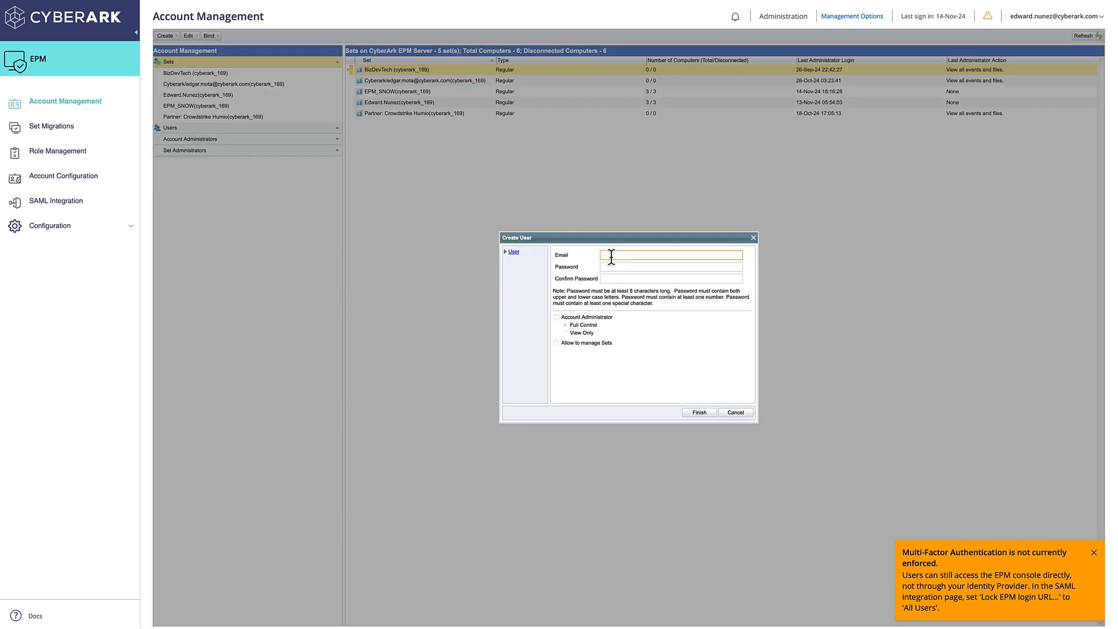
left_click(606, 255)
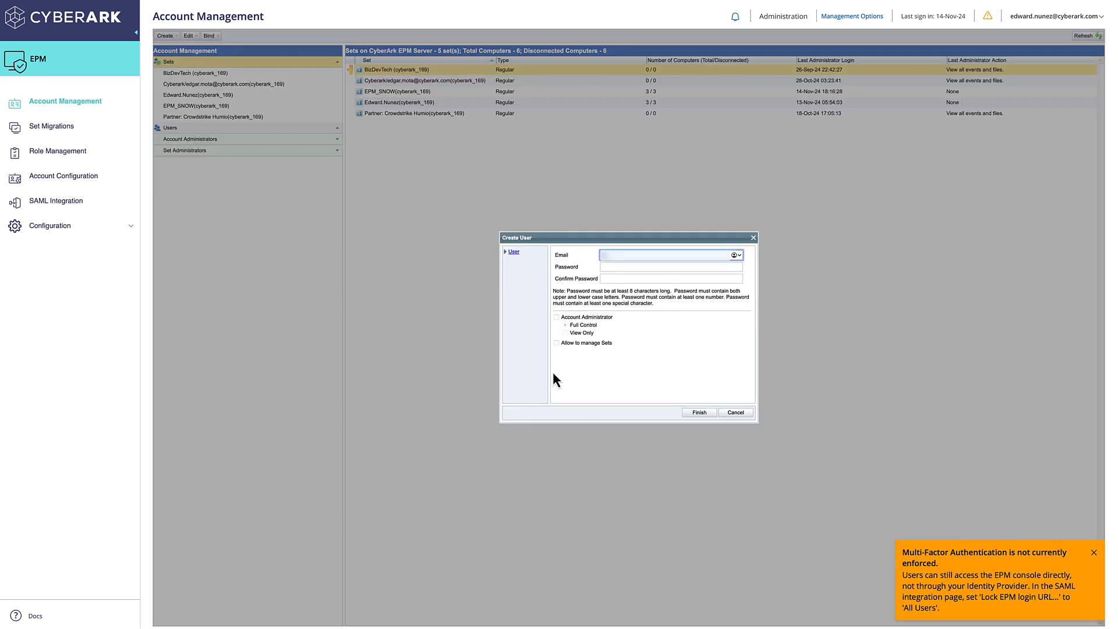
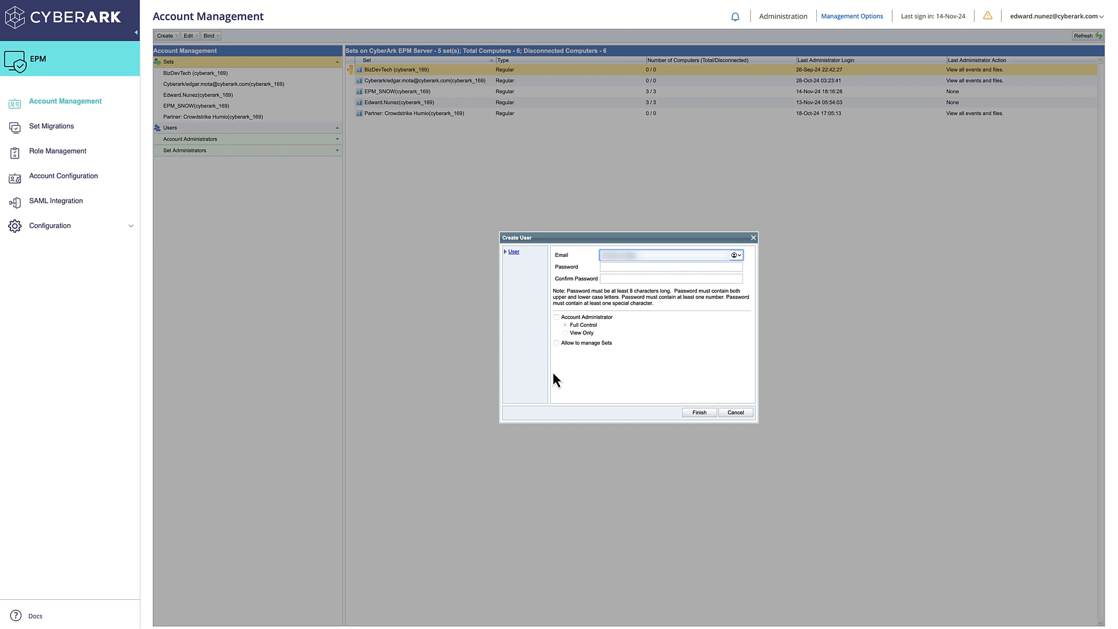
Enter and confirm the new user's password, allow the user to manage Sets, and proceed to the set assignment
left_click(621, 267)
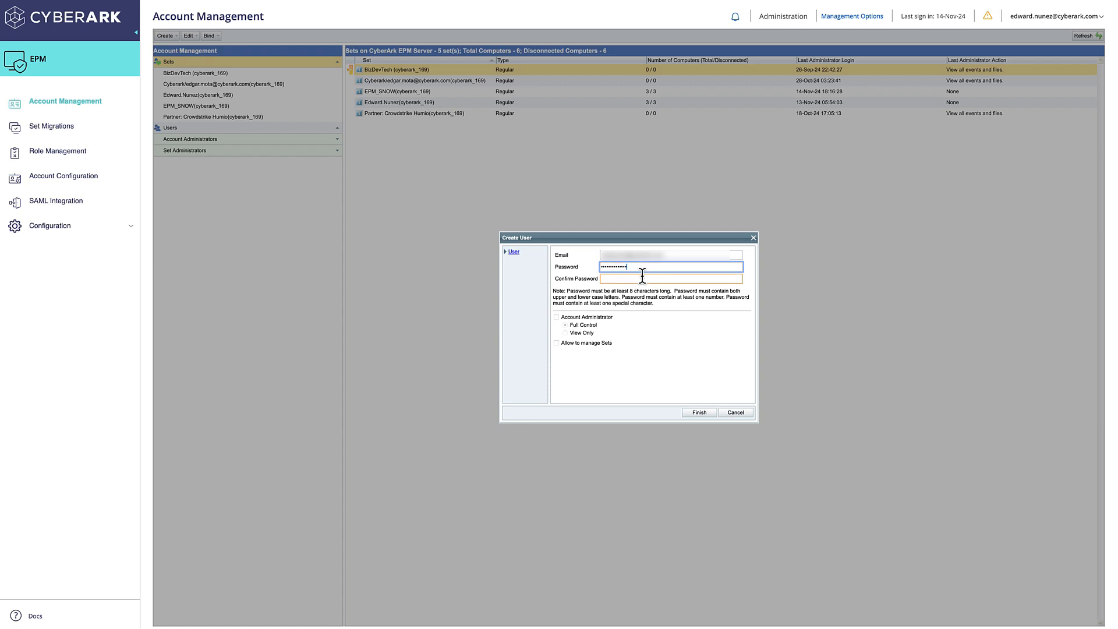
left_click(641, 275)
type("•••")
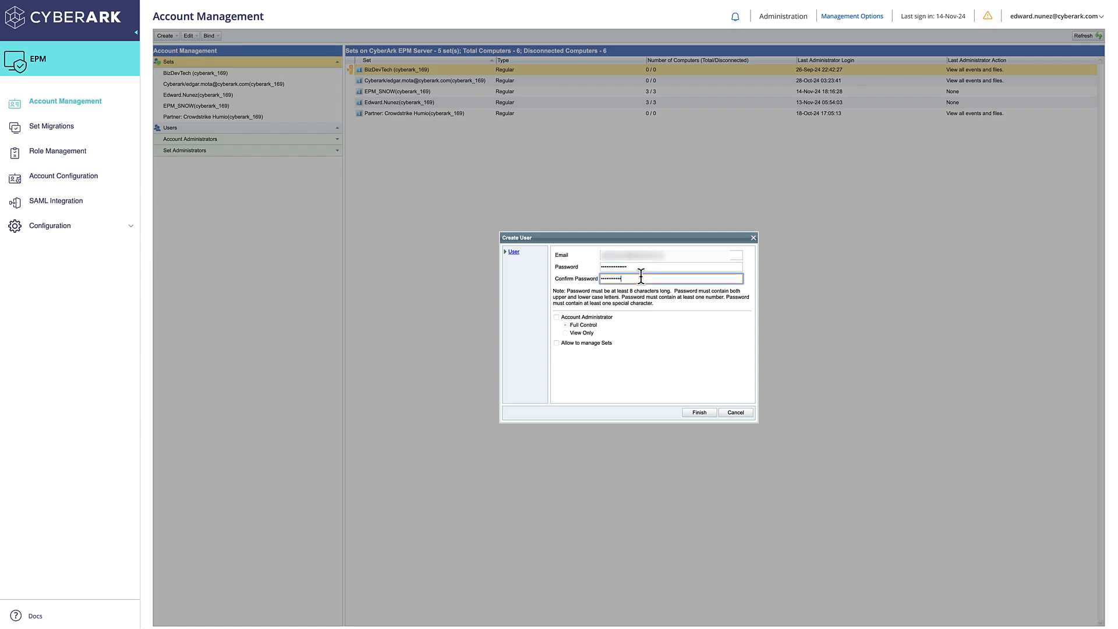
left_click(556, 343)
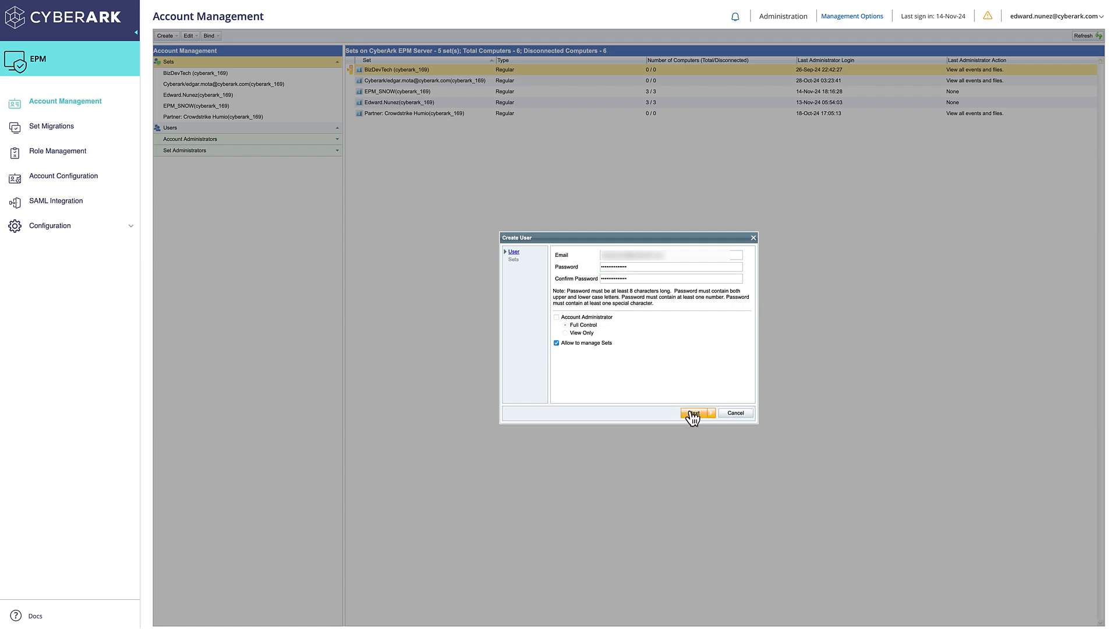
left_click(693, 414)
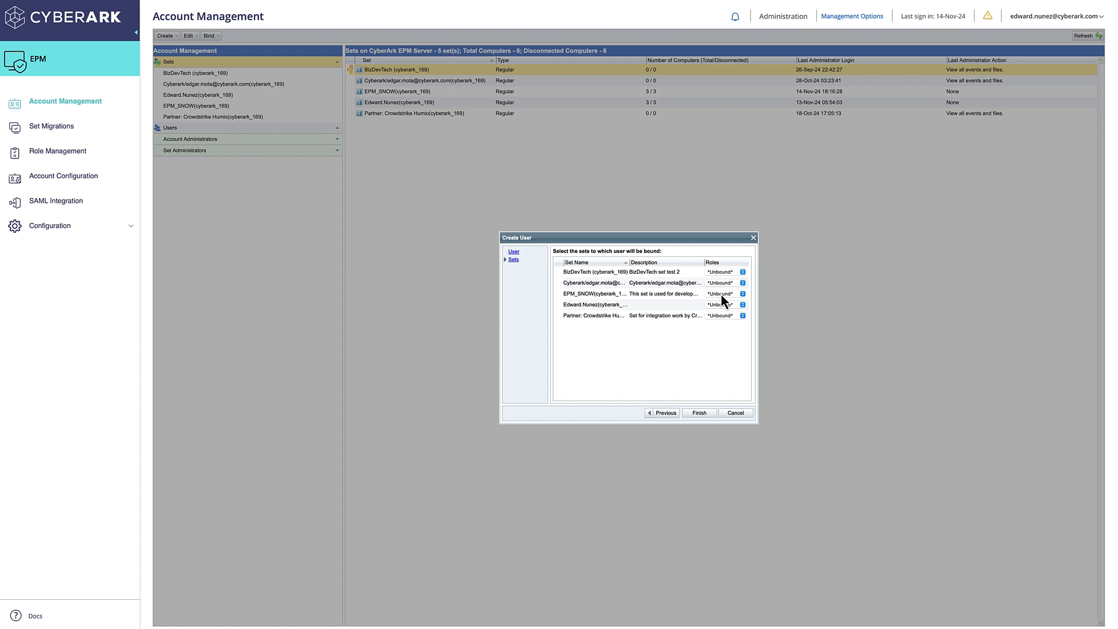
Give the new user the Full Control Set Admin role on the BizDevTech and EPM_SNOW sets and finish creating the user
left_click(725, 272)
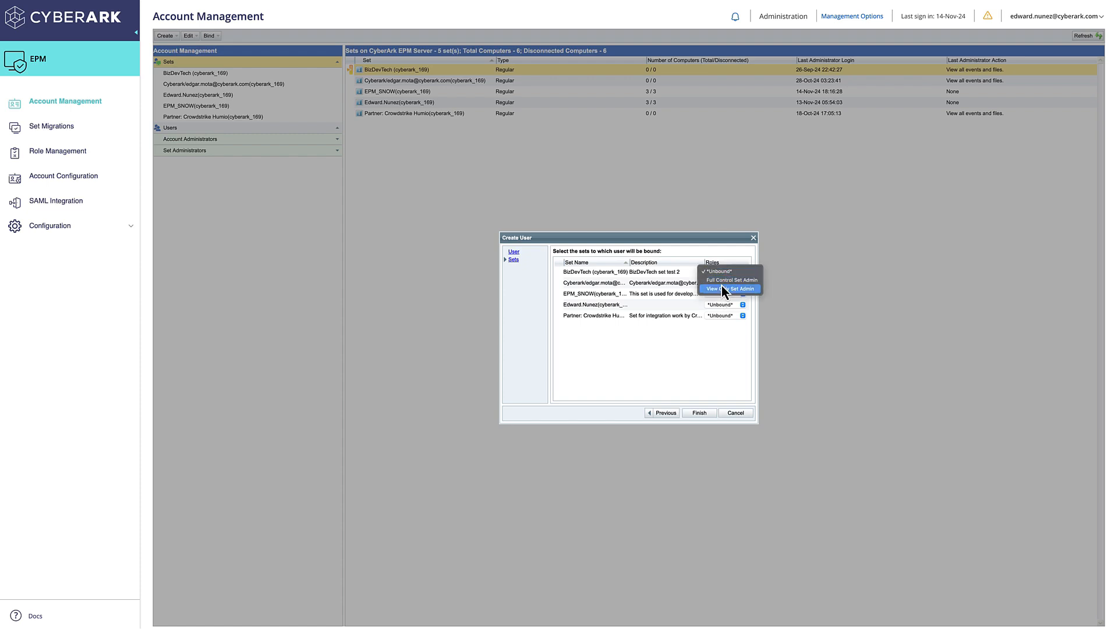
left_click(728, 280)
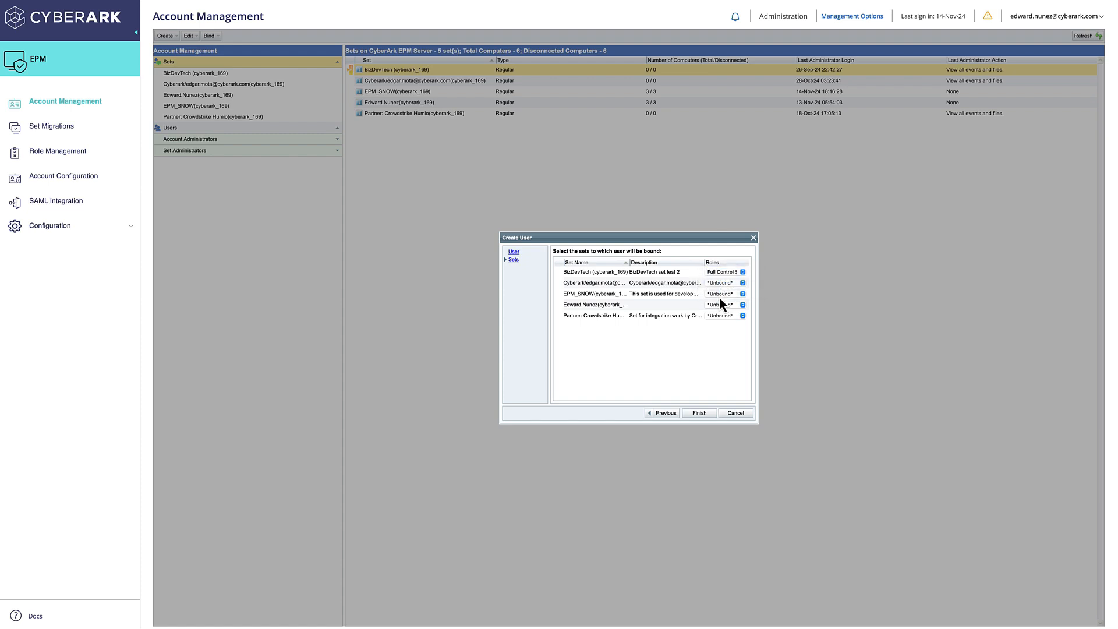
left_click(720, 295)
left_click(721, 303)
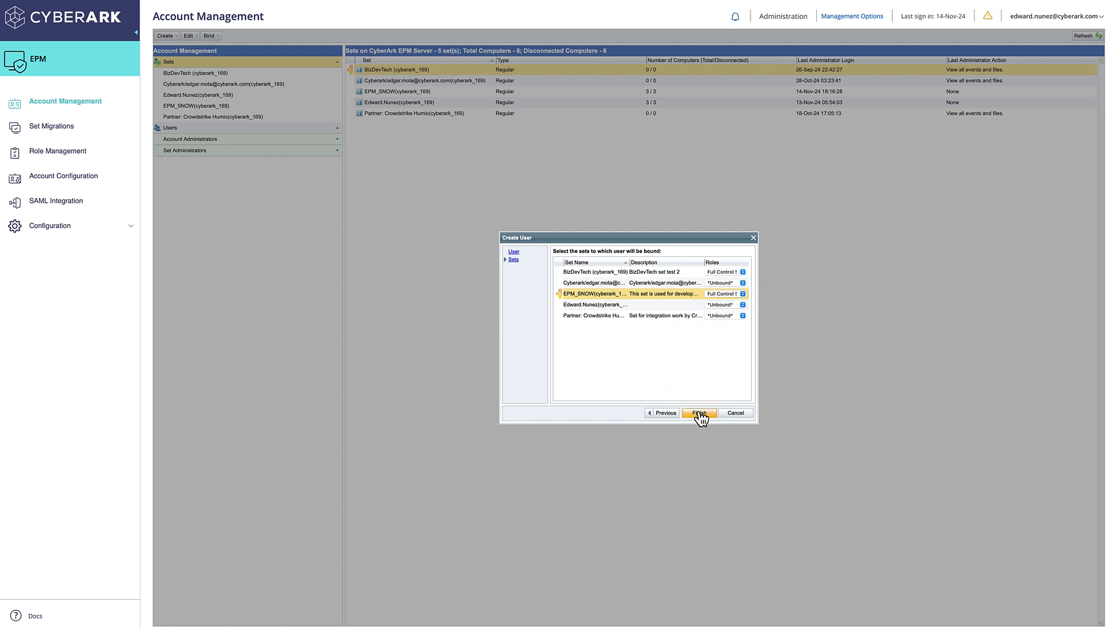
left_click(700, 414)
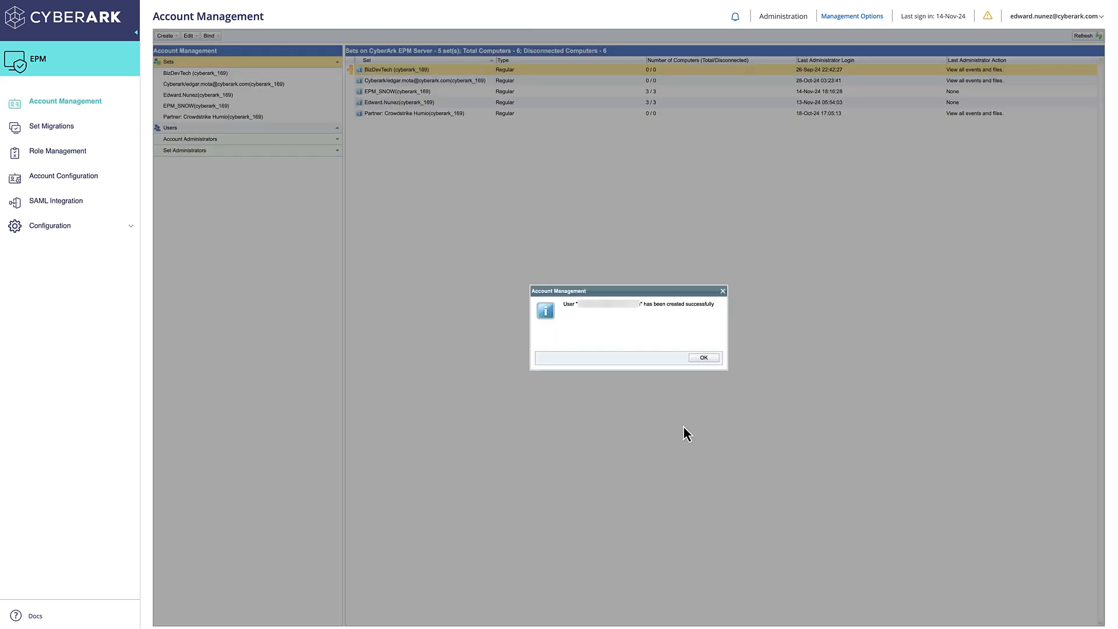
left_click(702, 358)
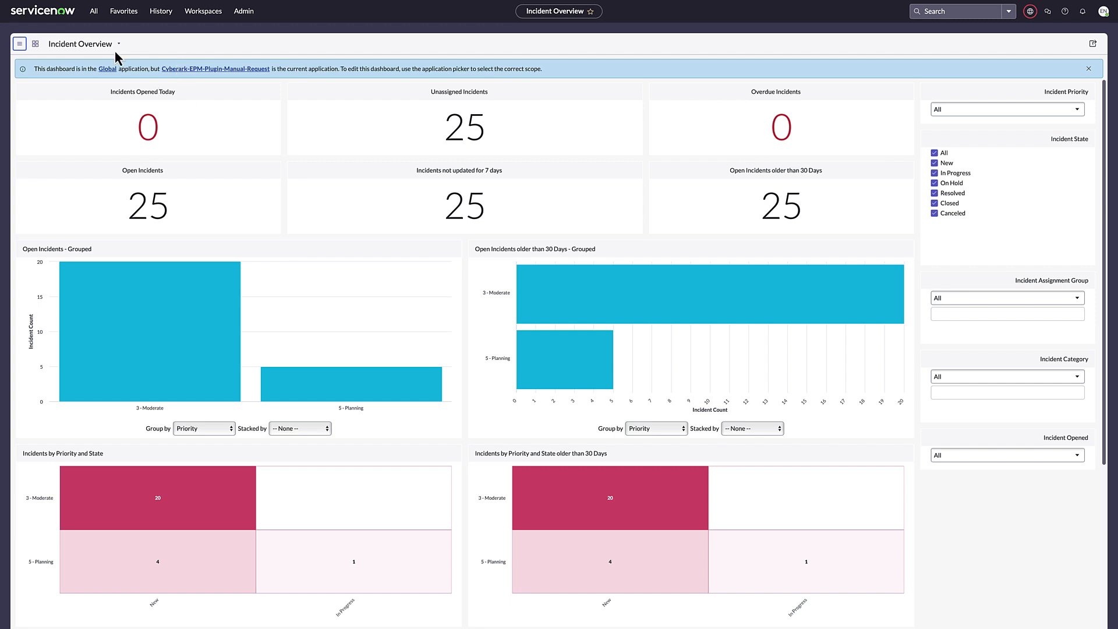
Switch to ServiceNow and start a new record in the favorited CyberArk EPM Settings list
left_click(123, 11)
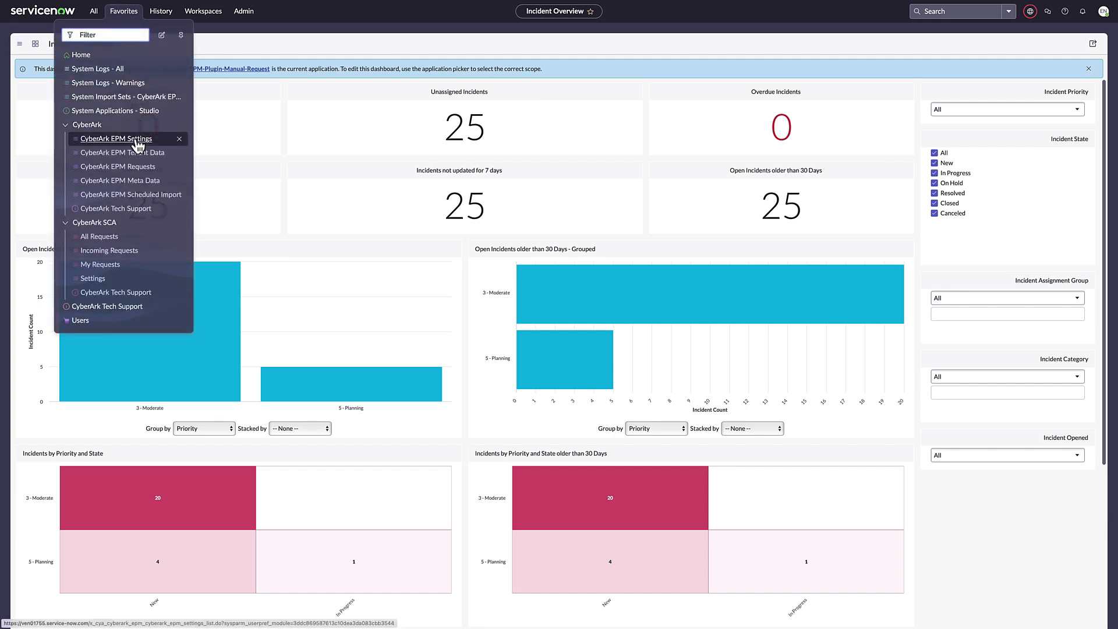
left_click(135, 139)
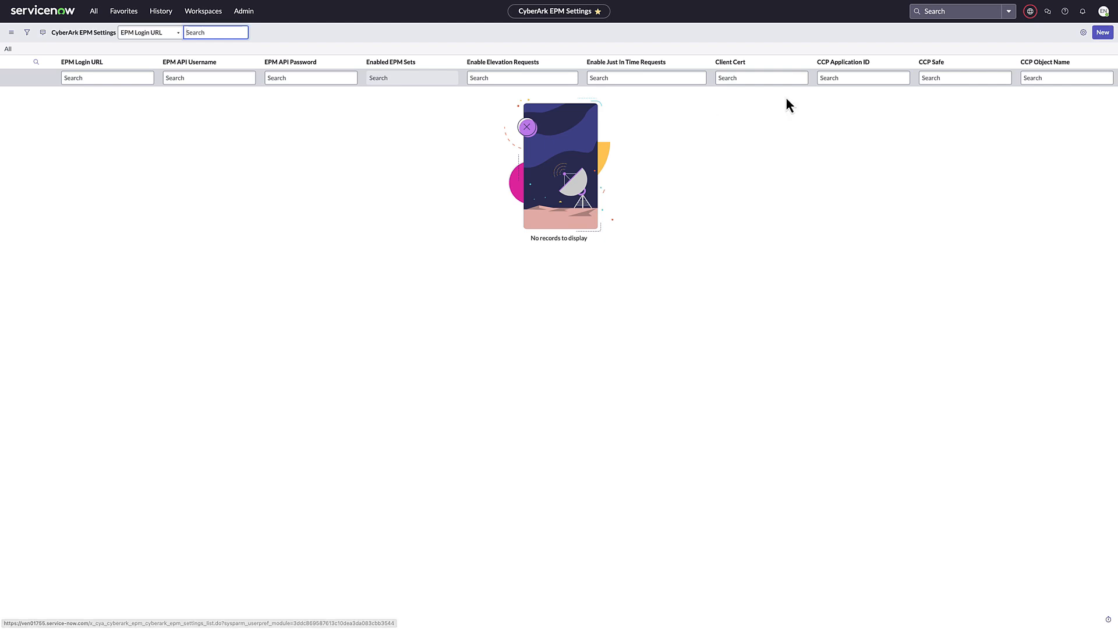
left_click(1101, 35)
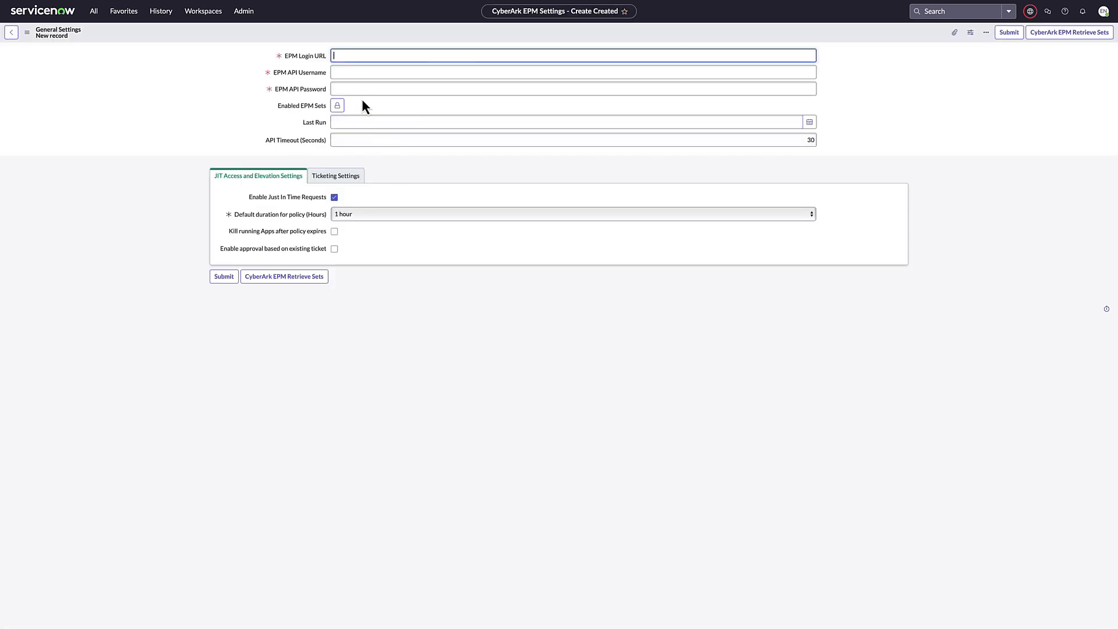
type("https://login.epm.cyberark.com")
key("Tab")
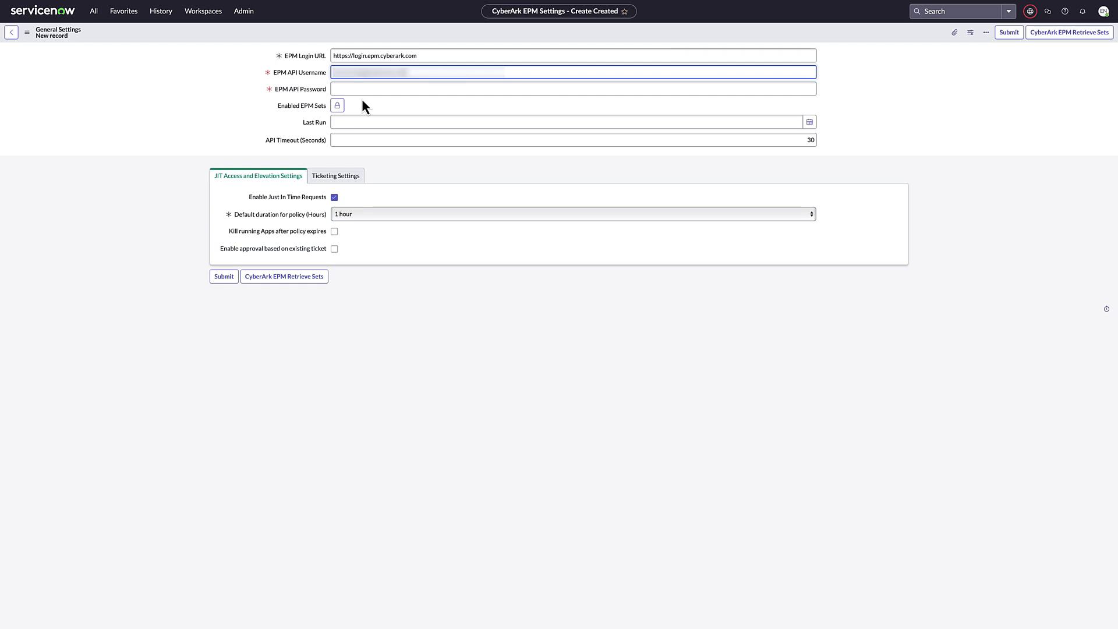
key("Tab")
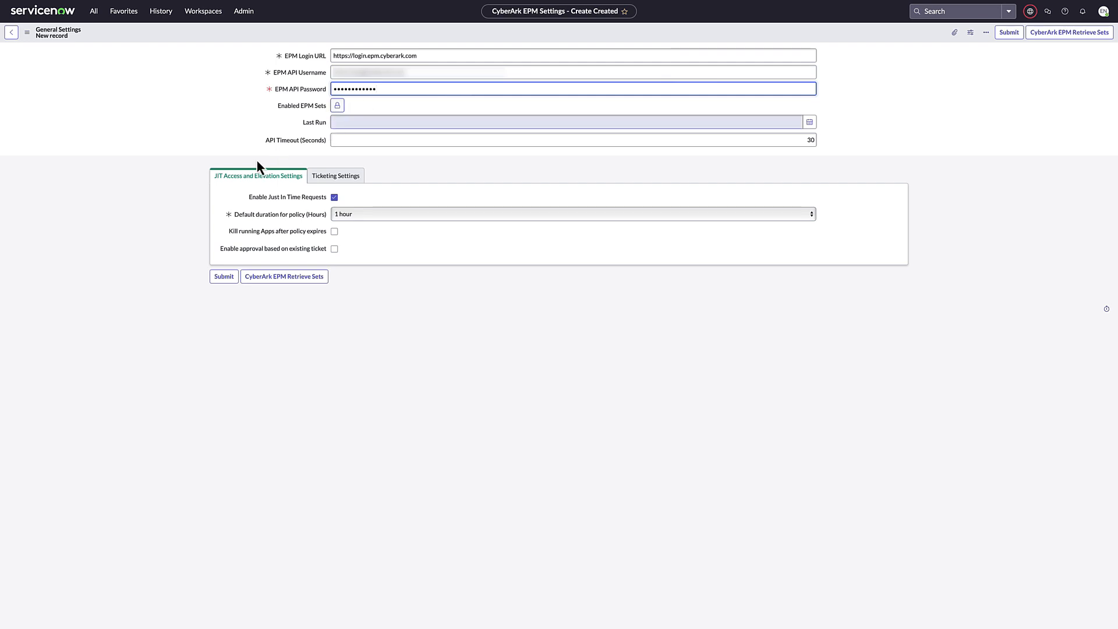
Enable killing running apps after policy expiry and approval based on an existing ticket, and set the default policy duration to 8 hours
left_click(334, 233)
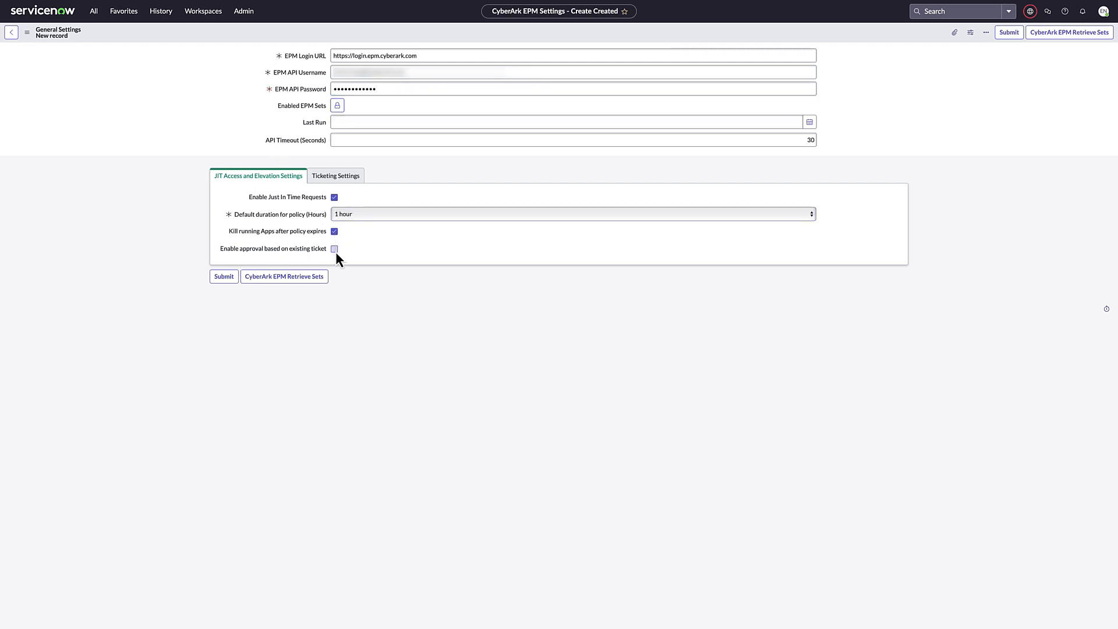
left_click(386, 224)
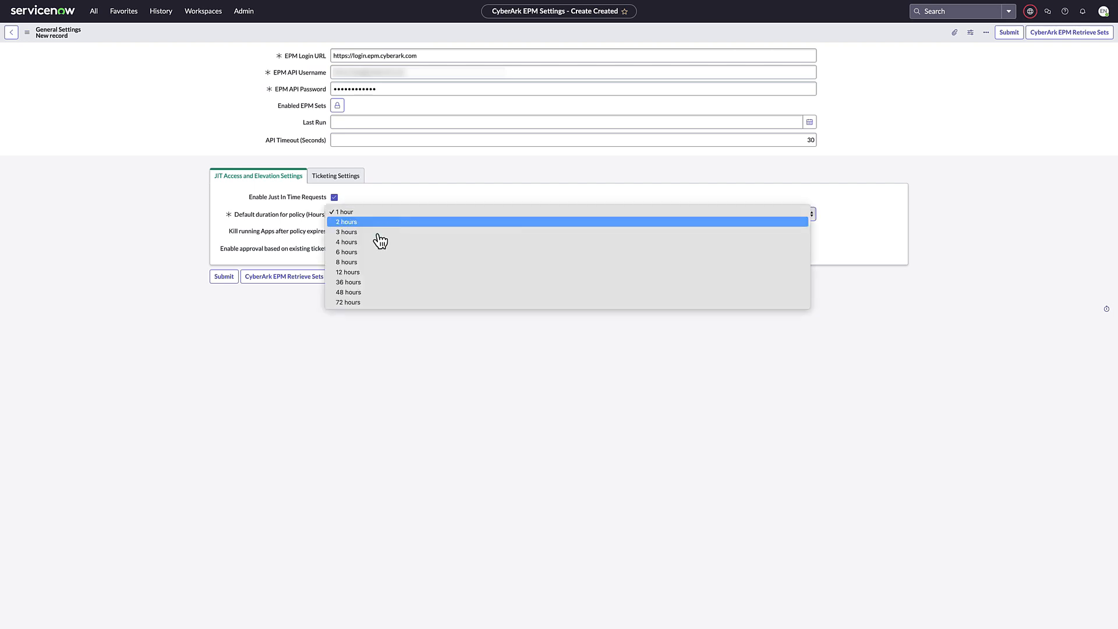
left_click(367, 263)
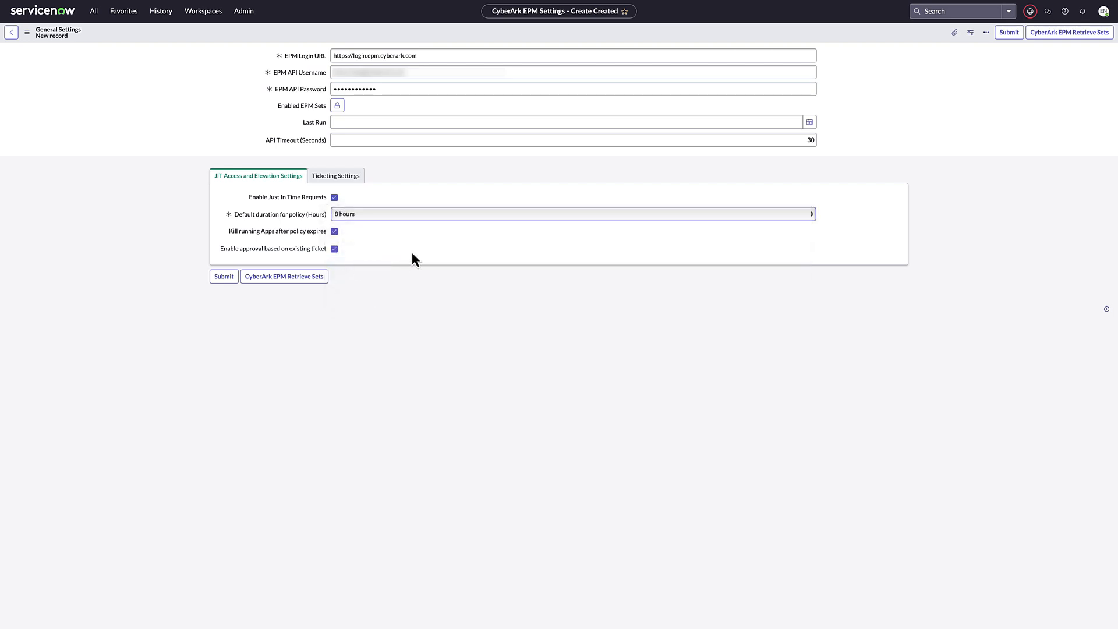
Enable ticketing parsing with the ticket prefix INC|CHG in the ticketing settings and submit the record
left_click(349, 185)
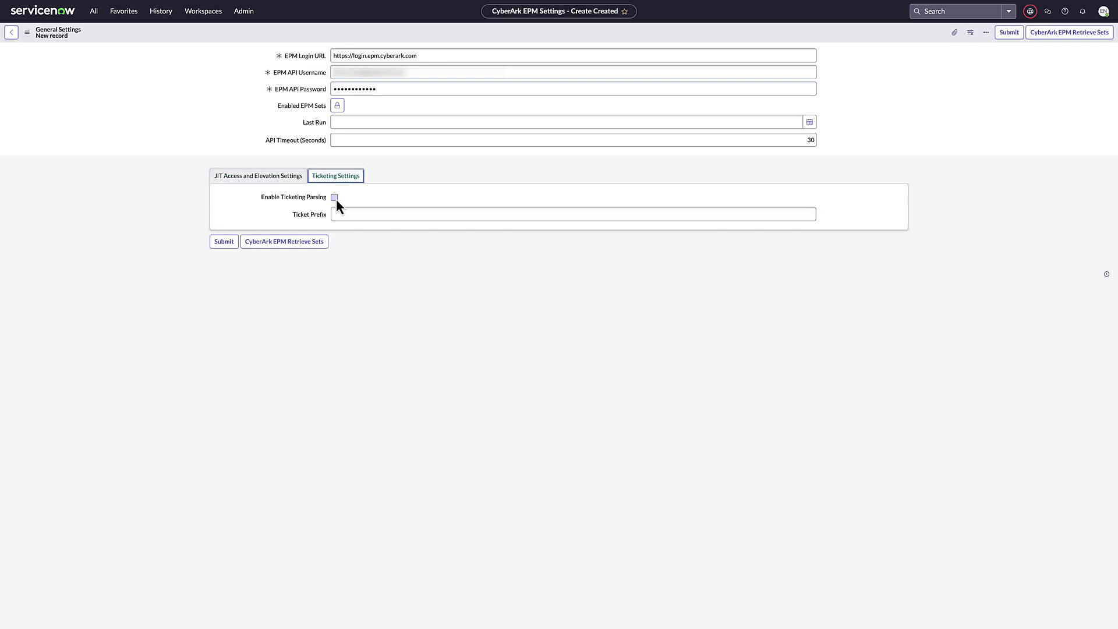
left_click(336, 198)
left_click(342, 213)
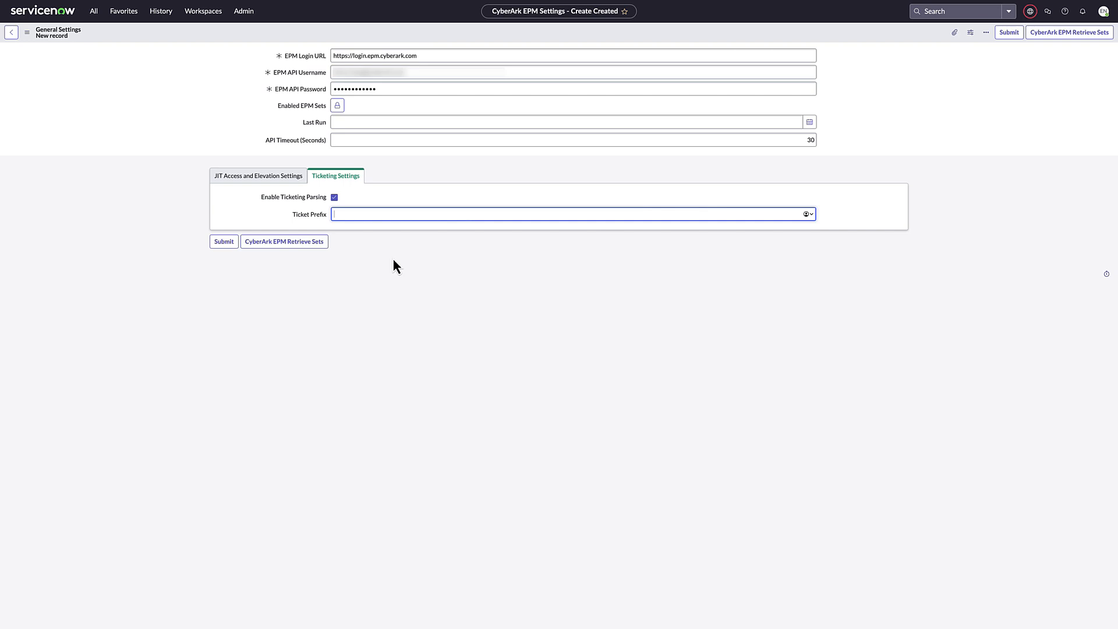
type("INC|CHG")
left_click(225, 243)
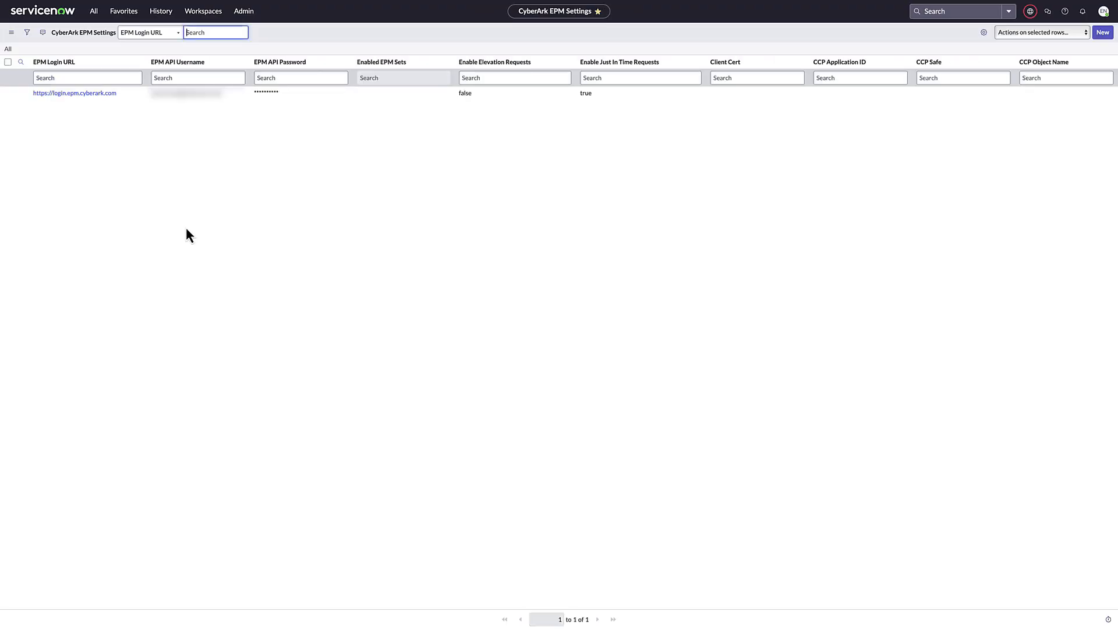
Retrieve the EPM sets from the saved settings record, add EPM_SNOW(cyberark_169) to Enabled EPM Sets and update the record
left_click(93, 94)
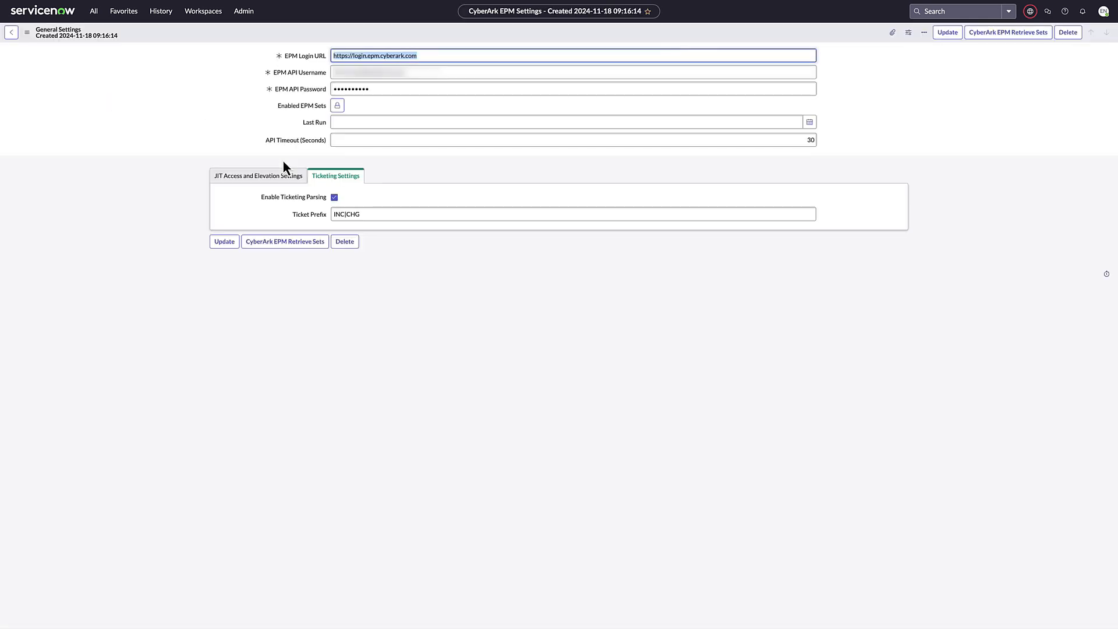
left_click(280, 251)
left_click(337, 107)
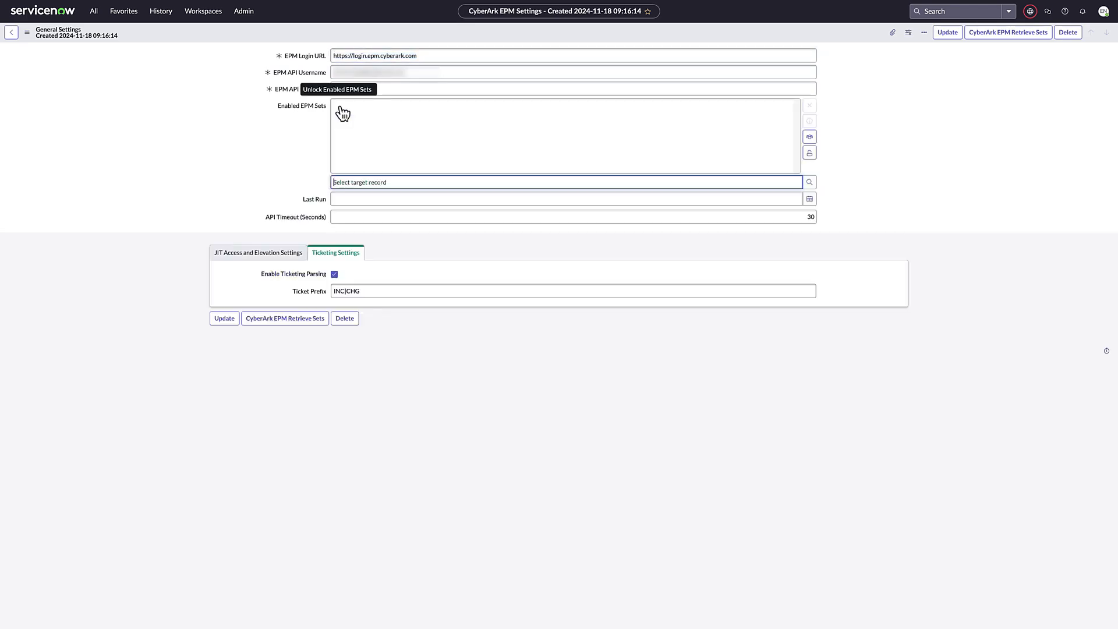
left_click(810, 183)
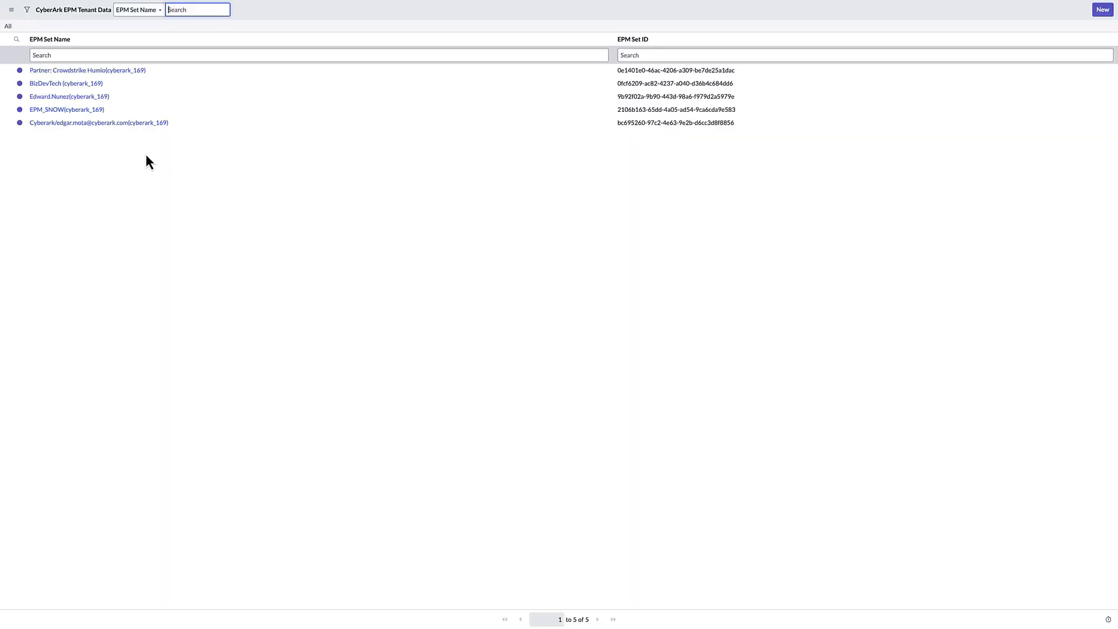
left_click(51, 110)
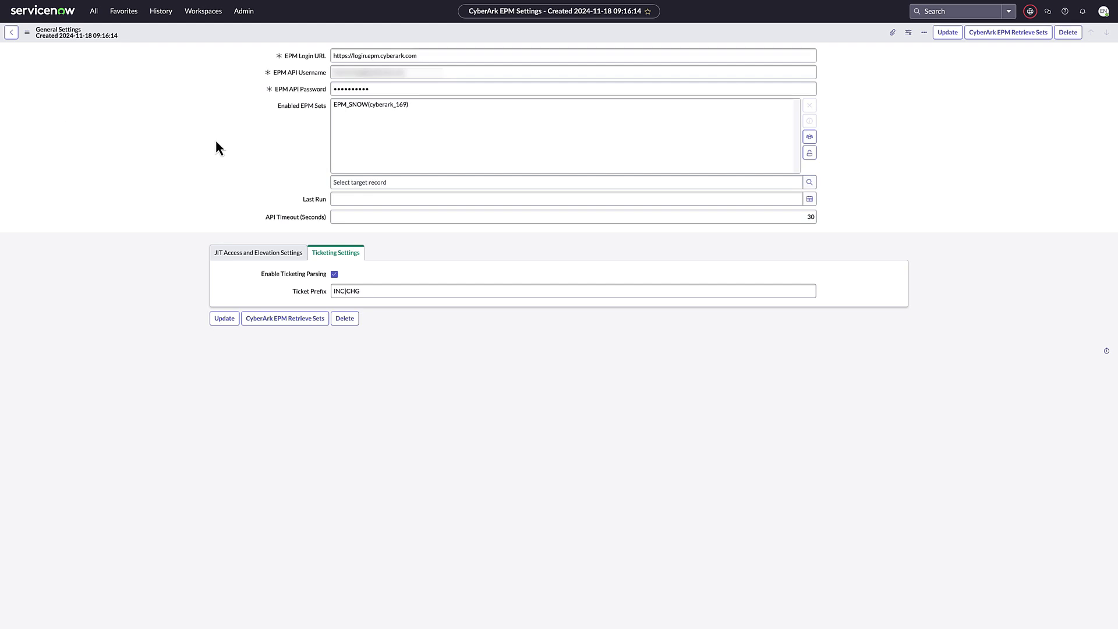
left_click(225, 318)
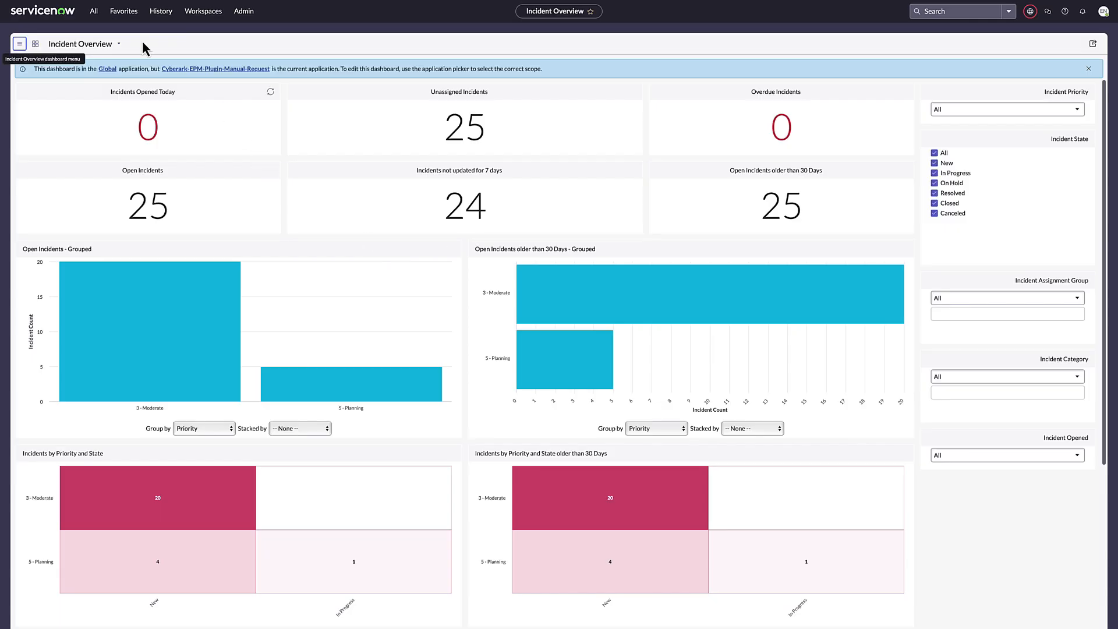
Open the CyberArk EPM Scheduled Query record from the favorited CyberArk EPM Scheduled Import list
left_click(123, 11)
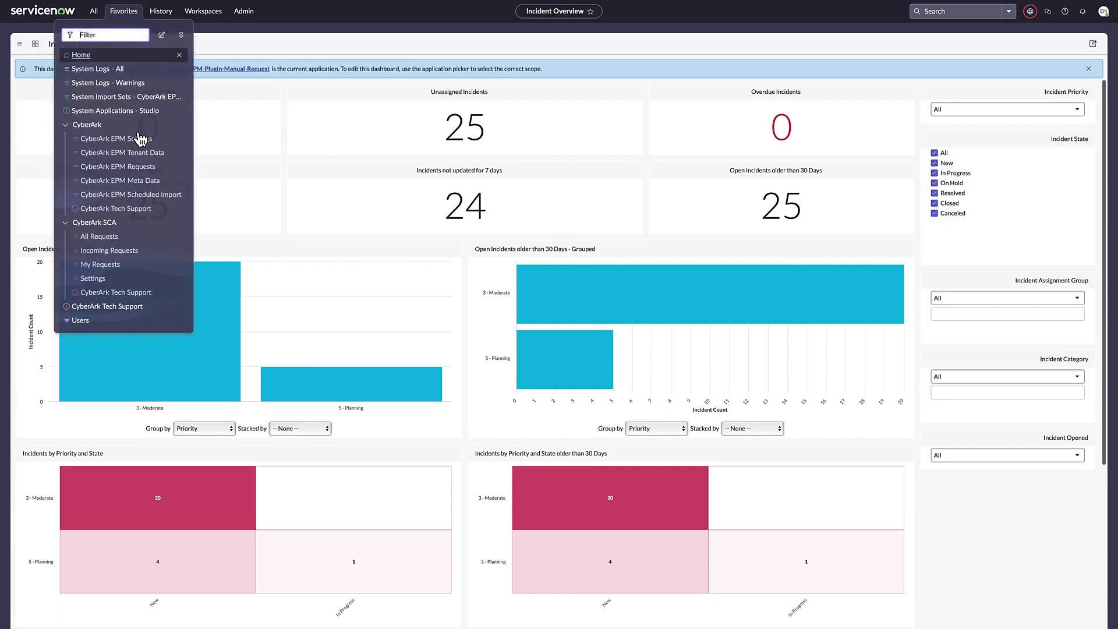
left_click(124, 196)
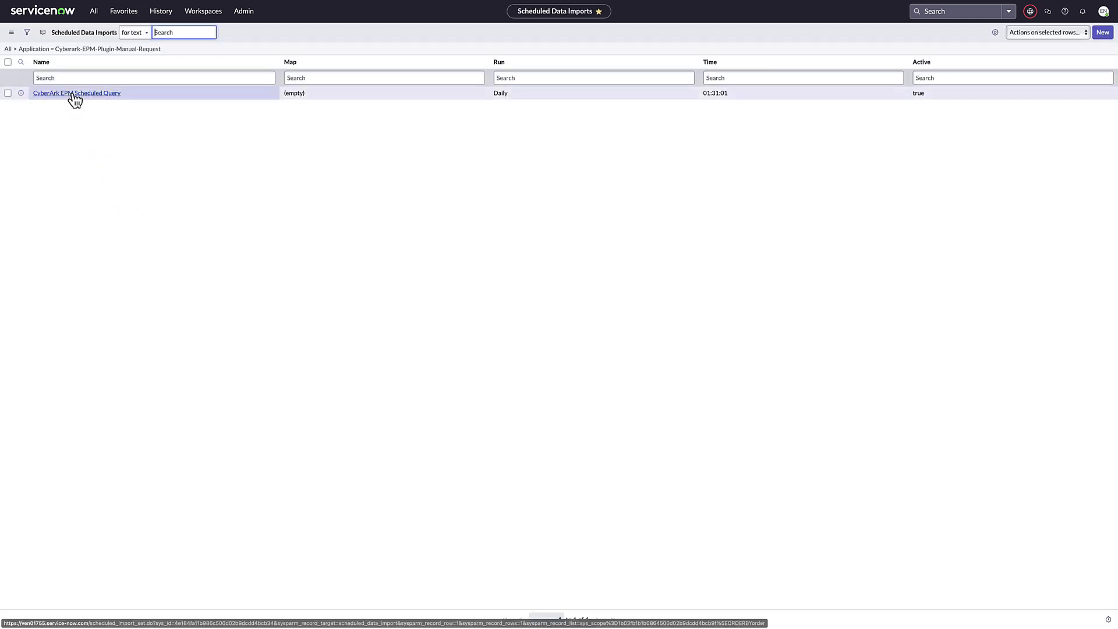
left_click(74, 94)
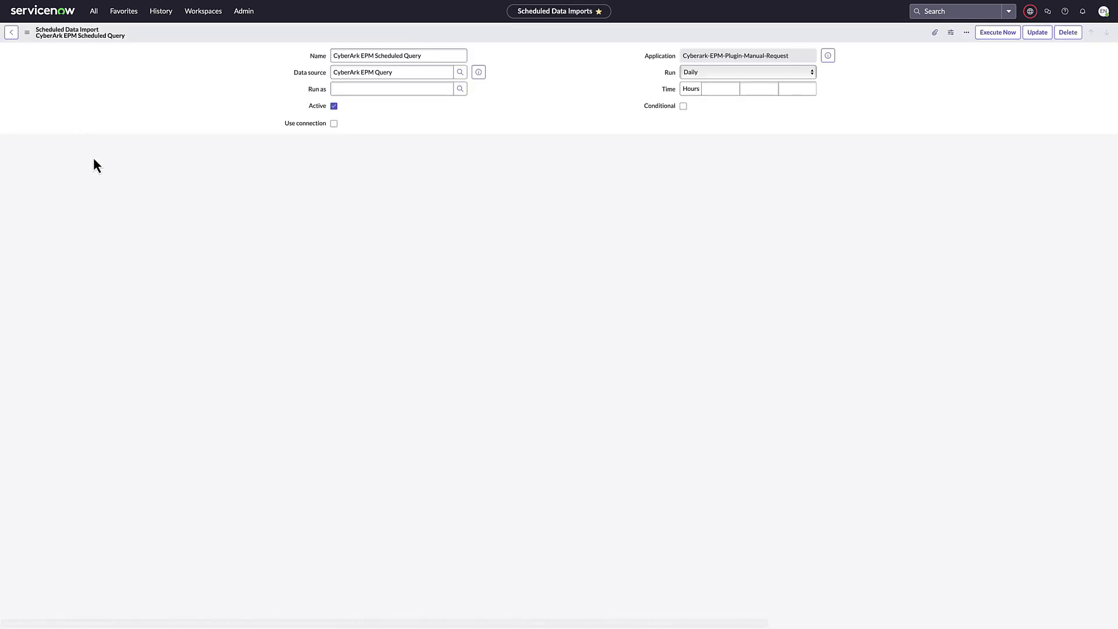